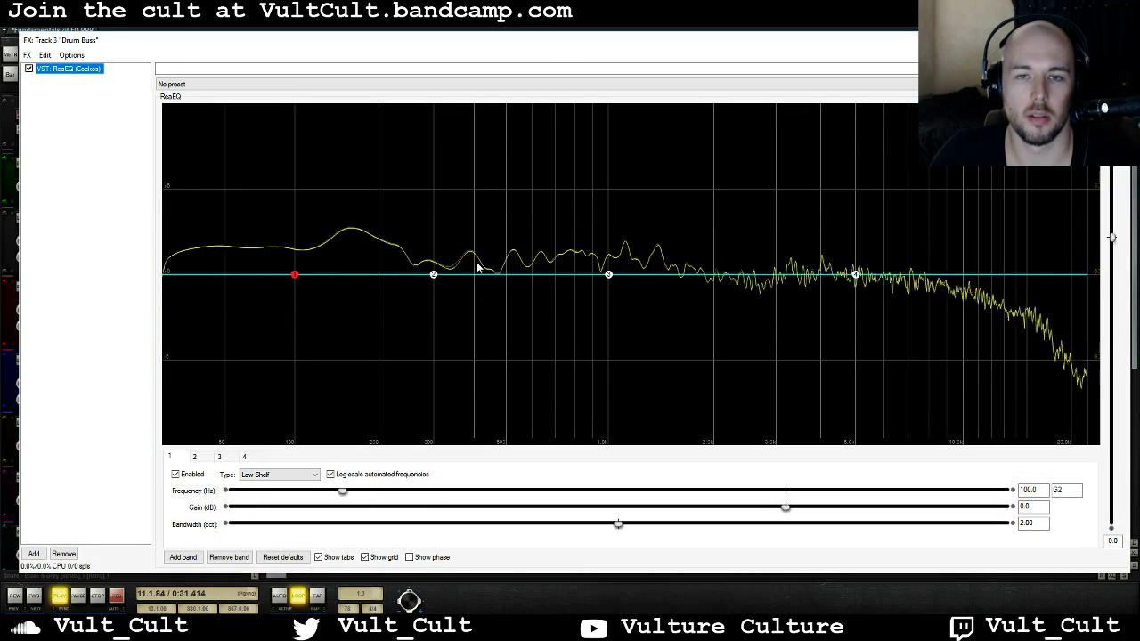
Pull the low-shelf and high-shelf bands down to -120 dB around 300 Hz
click(289, 477)
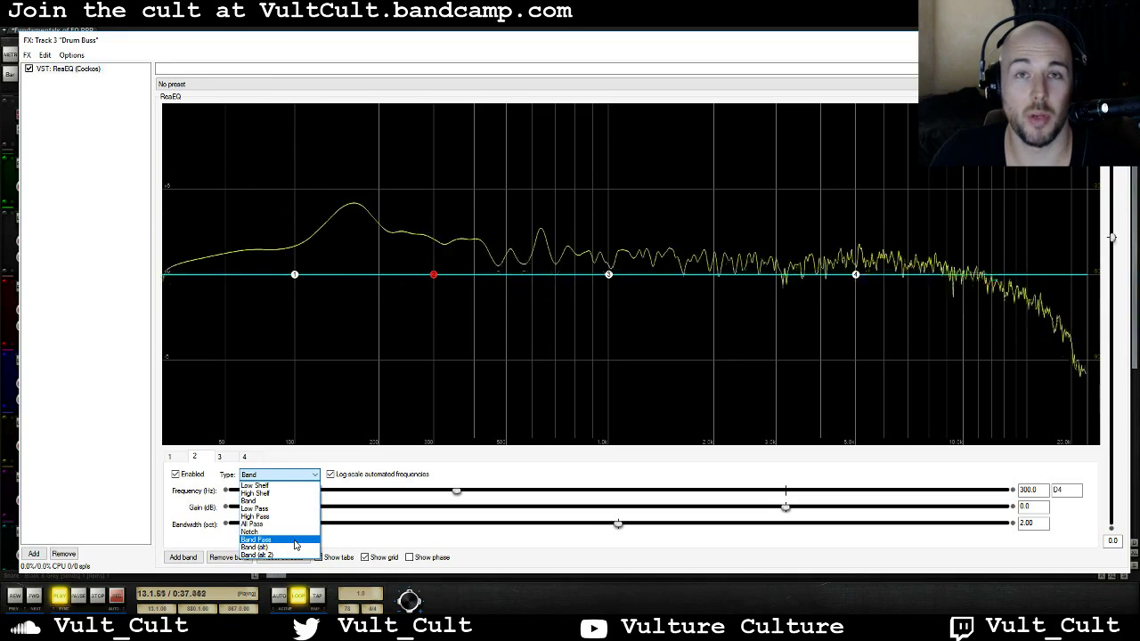
click(295, 282)
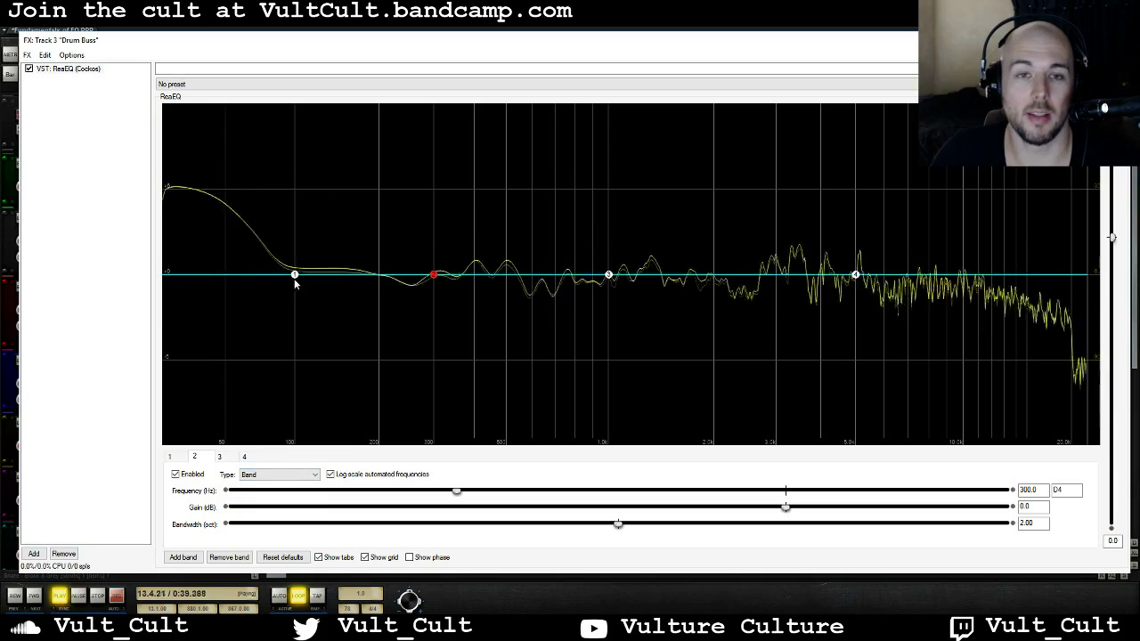
drag(294, 279, 432, 536)
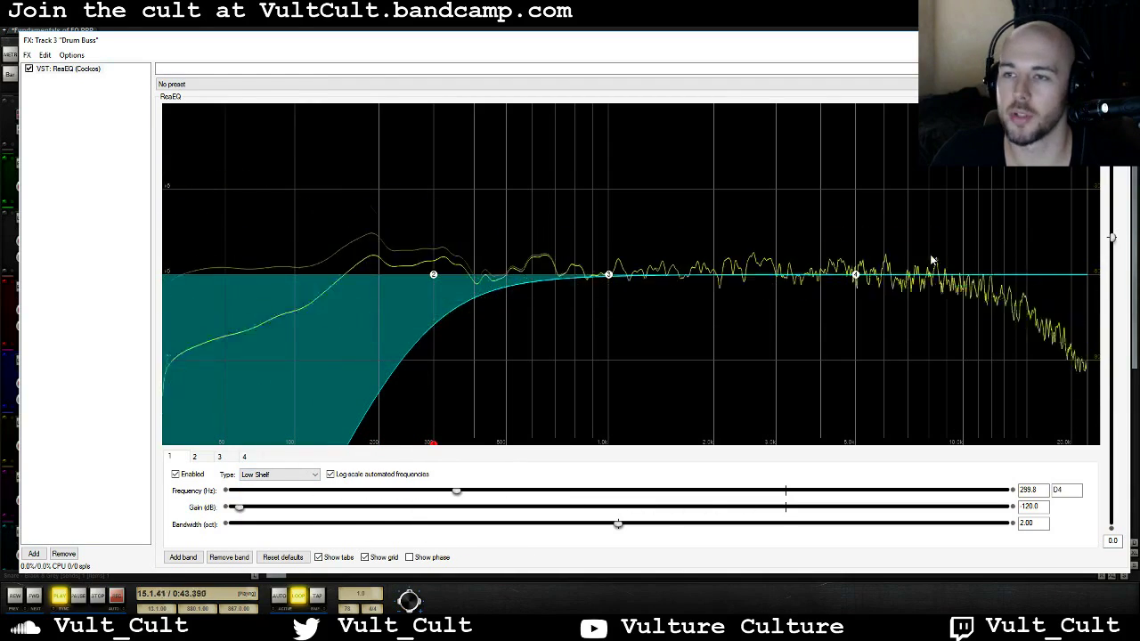
drag(858, 280, 436, 576)
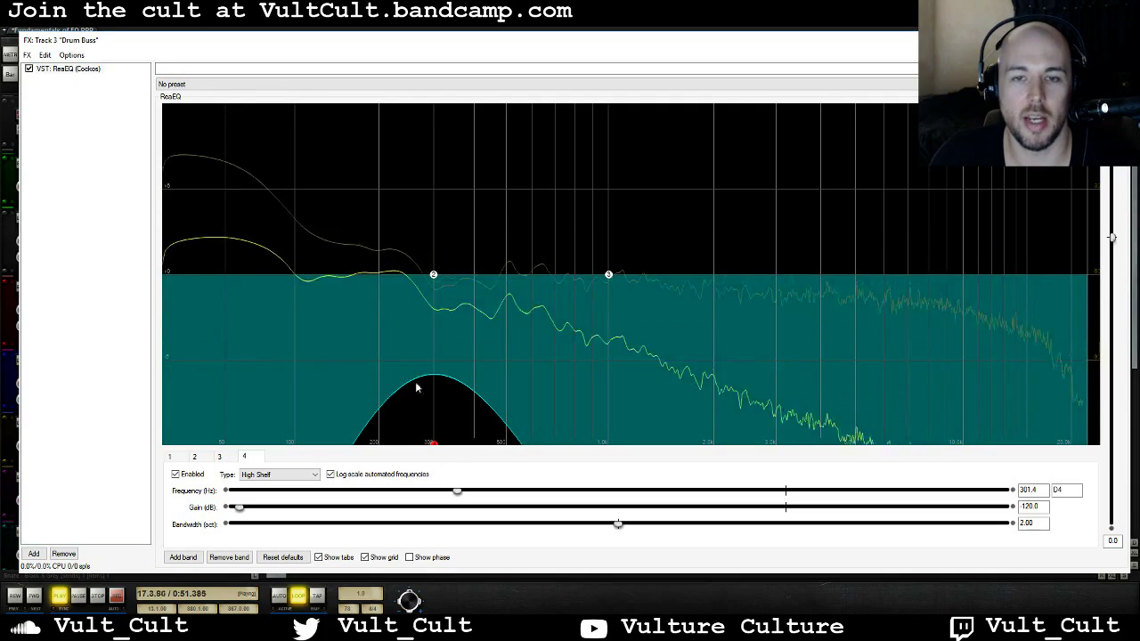
A/B the high shelf, nudge it to about 348 Hz, then disable both shelves and select band 2
alt+click(432, 443)
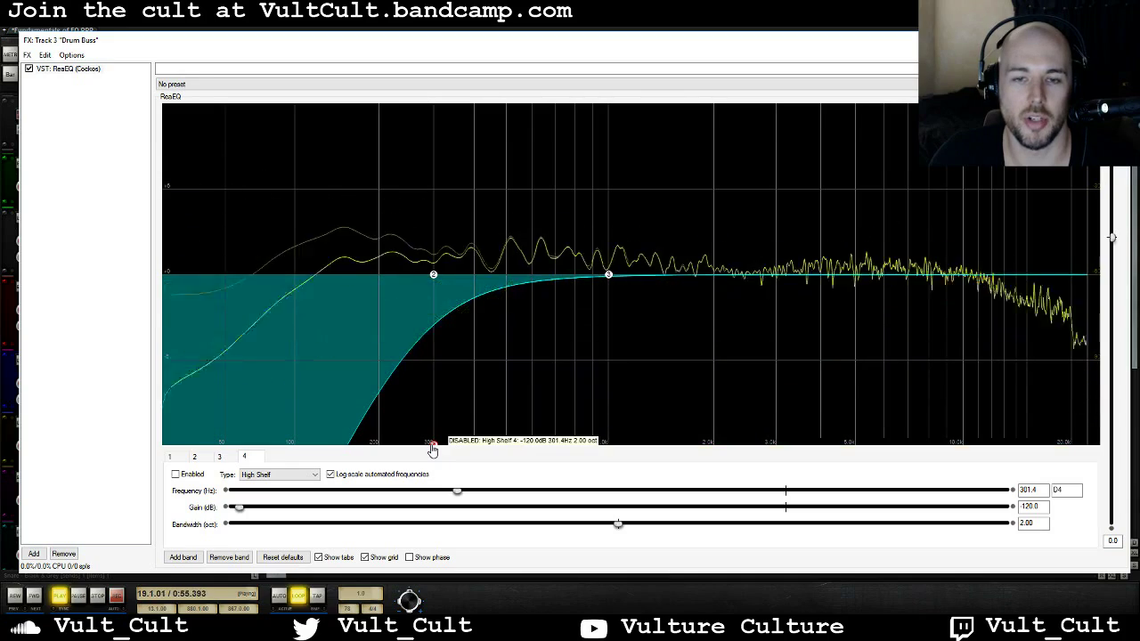
alt+click(432, 445)
drag(432, 445, 457, 448)
alt+click(455, 444)
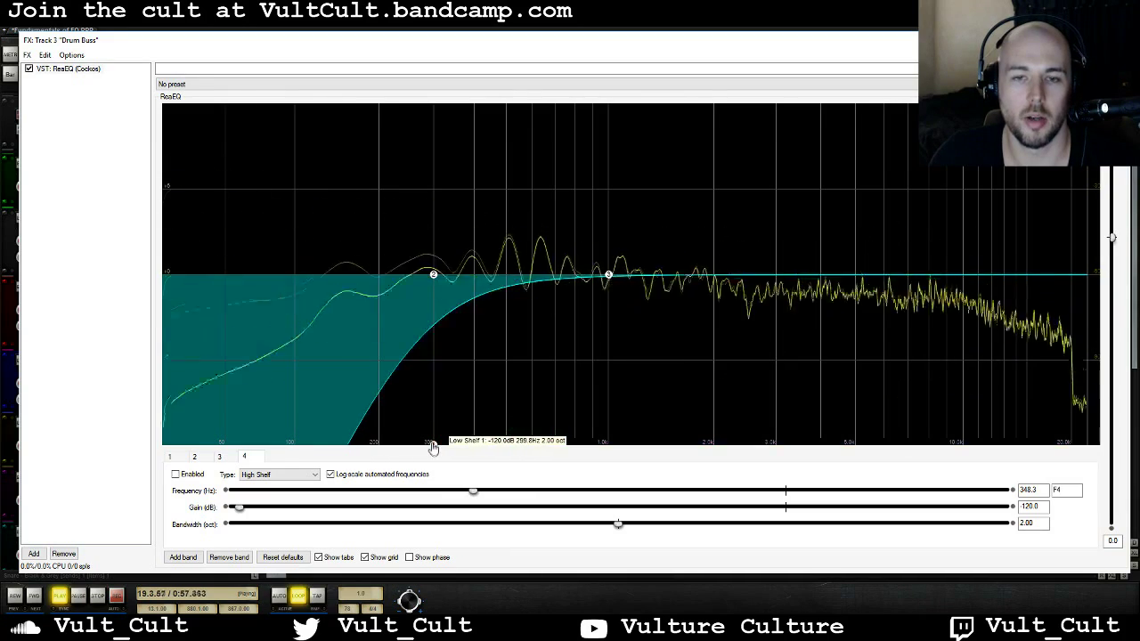
alt+click(432, 443)
click(433, 276)
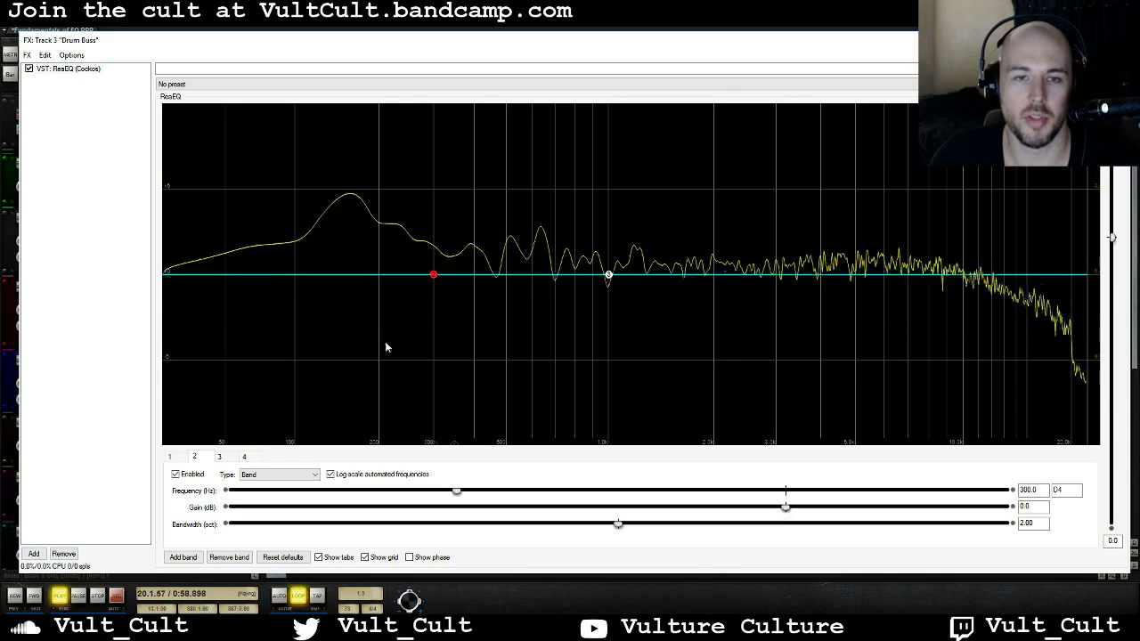
Make band 2 a Band Pass filter and sweep its centre from about 691 Hz down to 500 Hz
click(281, 475)
click(282, 541)
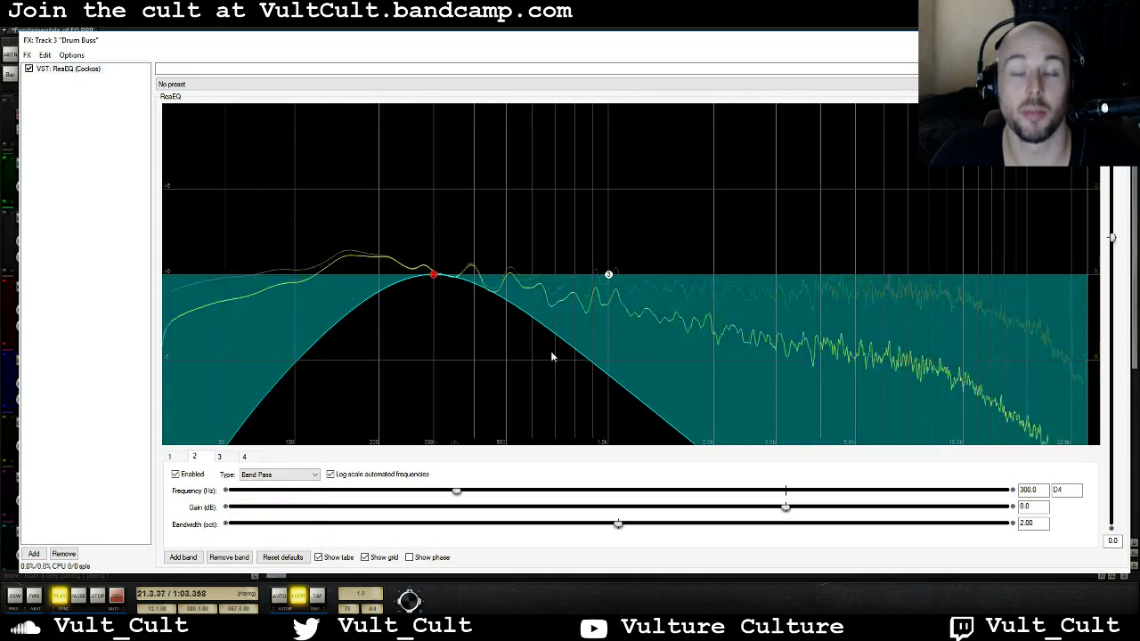
drag(436, 281, 610, 309)
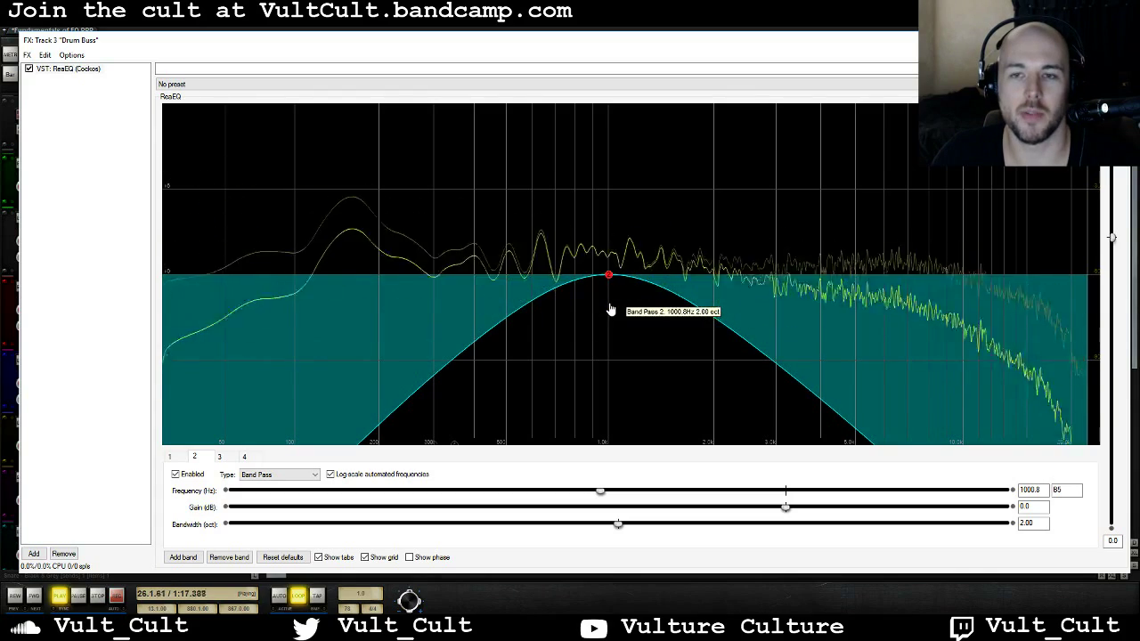
drag(610, 309, 611, 309)
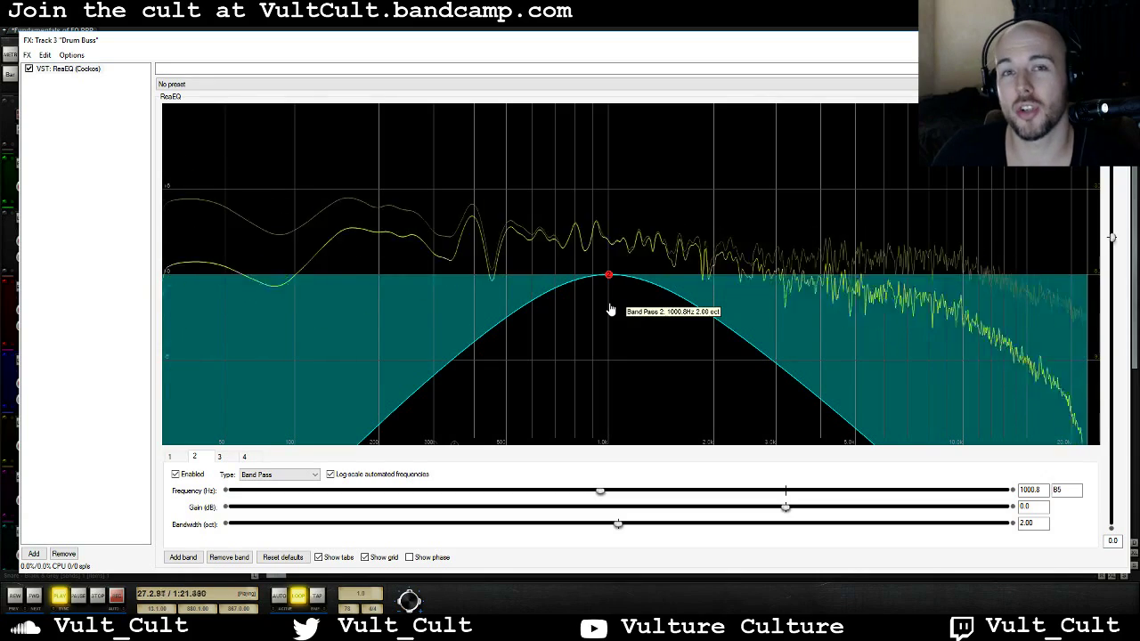
drag(611, 309, 507, 315)
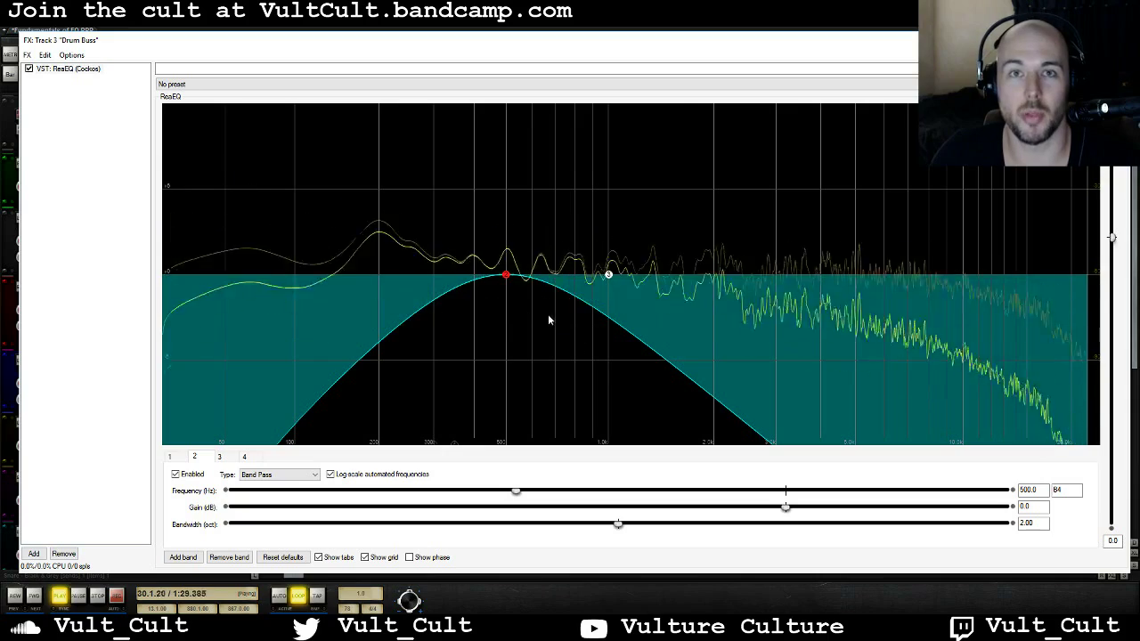
Nudge the band-pass centre to 502.1 Hz, sweep it up to about 625 Hz, and narrow its bandwidth
mouse_move(509, 279)
drag(508, 279, 509, 275)
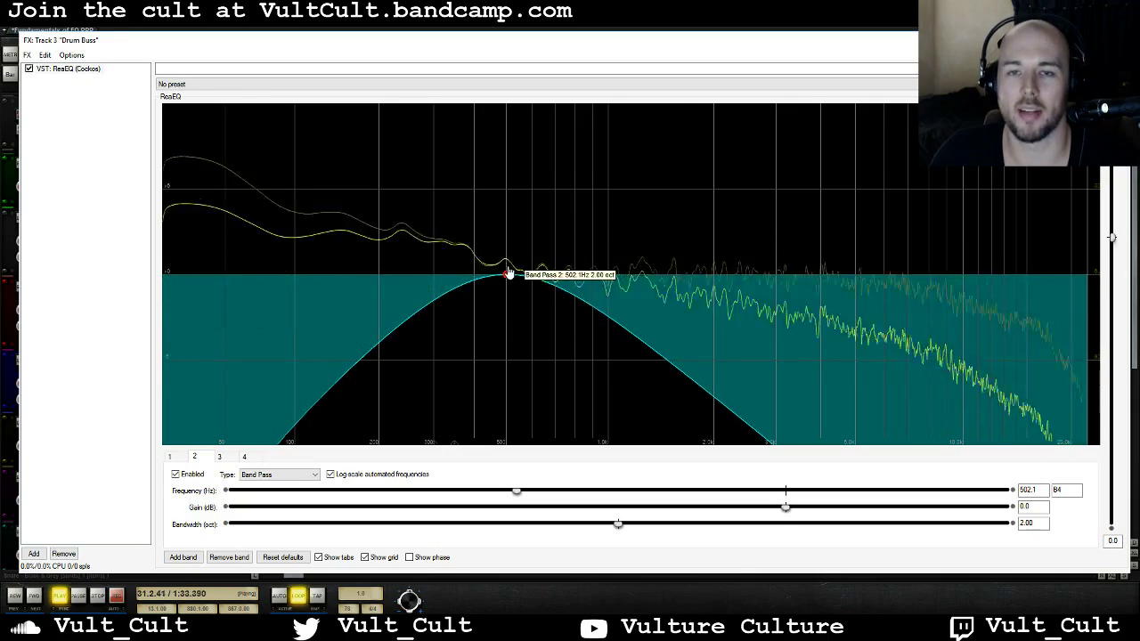
drag(508, 279, 715, 193)
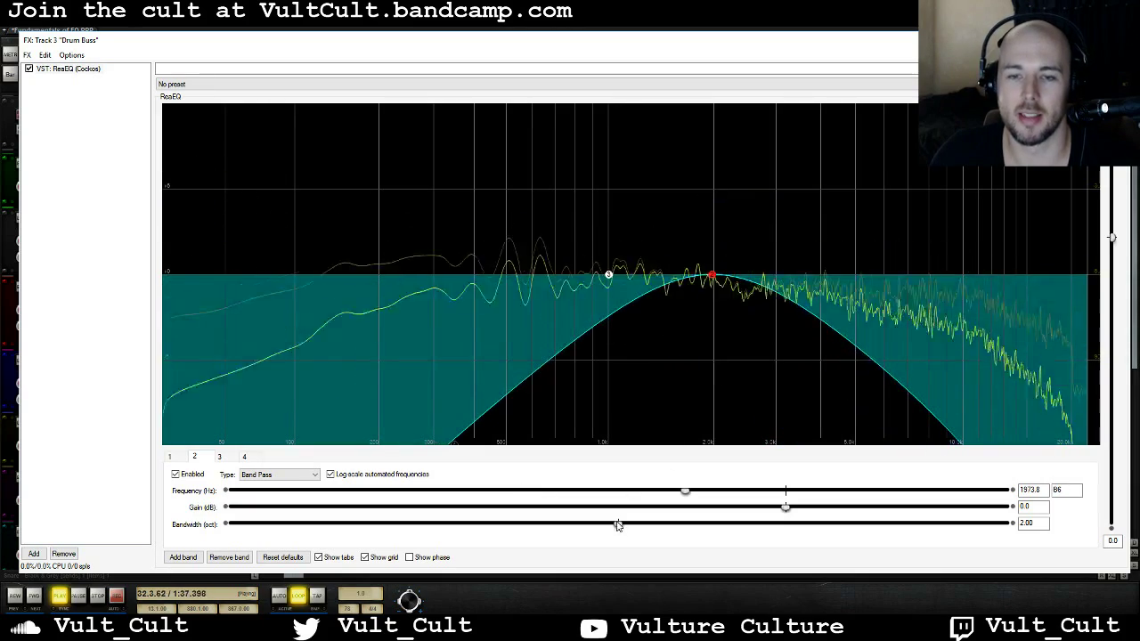
drag(625, 529, 229, 507)
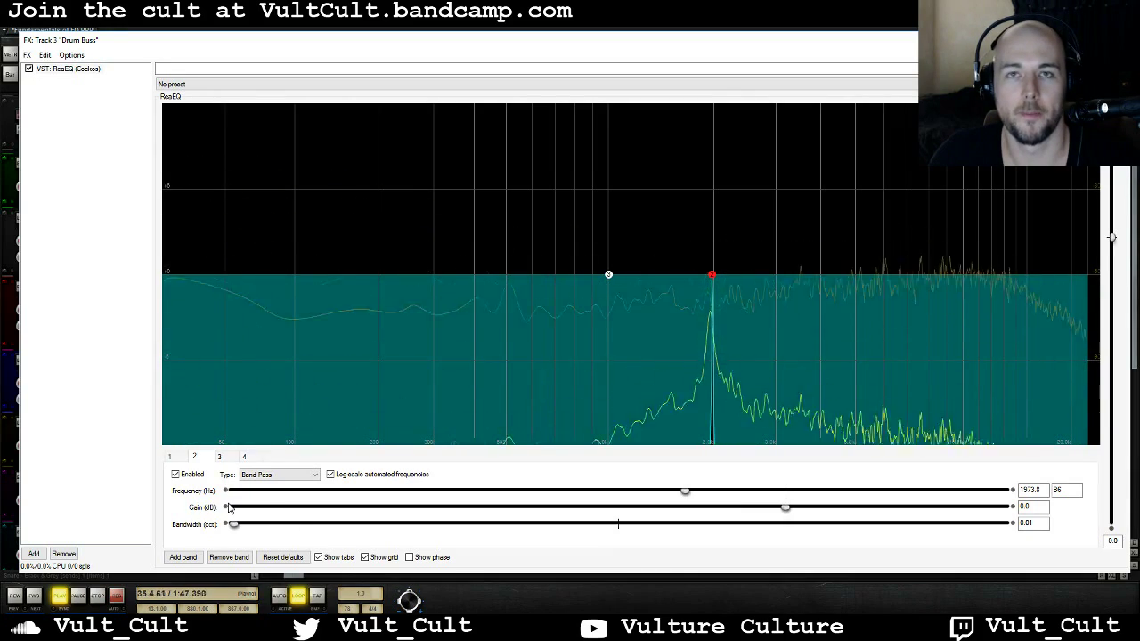
Sweep the narrow band-pass peak down to 156.1 Hz and widen it back to 2.00 octaves
drag(229, 506, 250, 510)
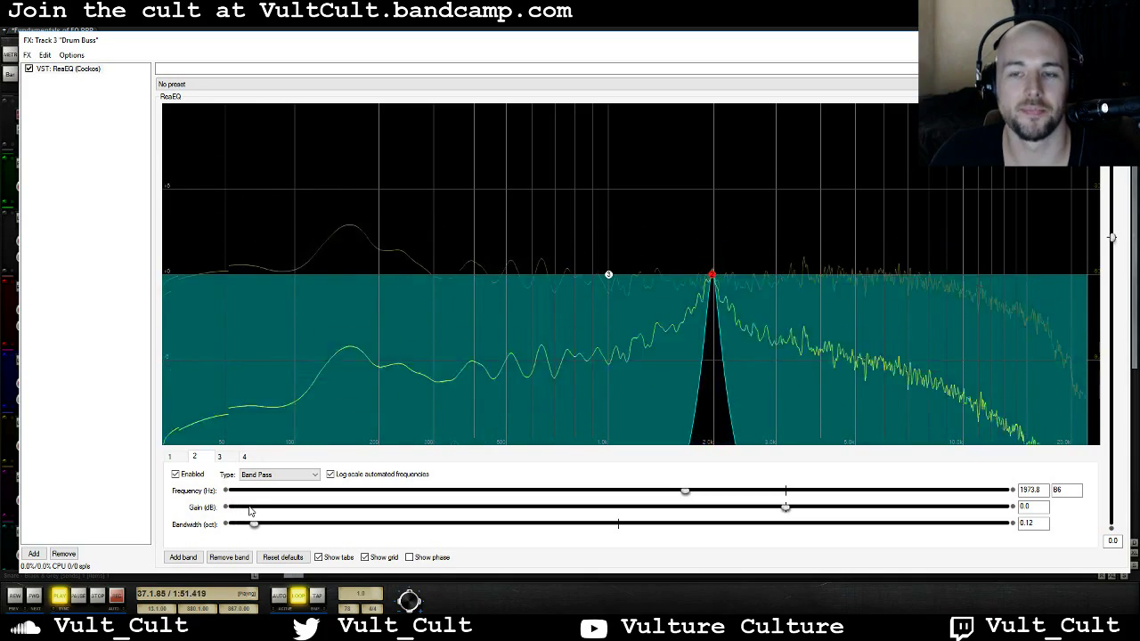
drag(712, 275, 349, 253)
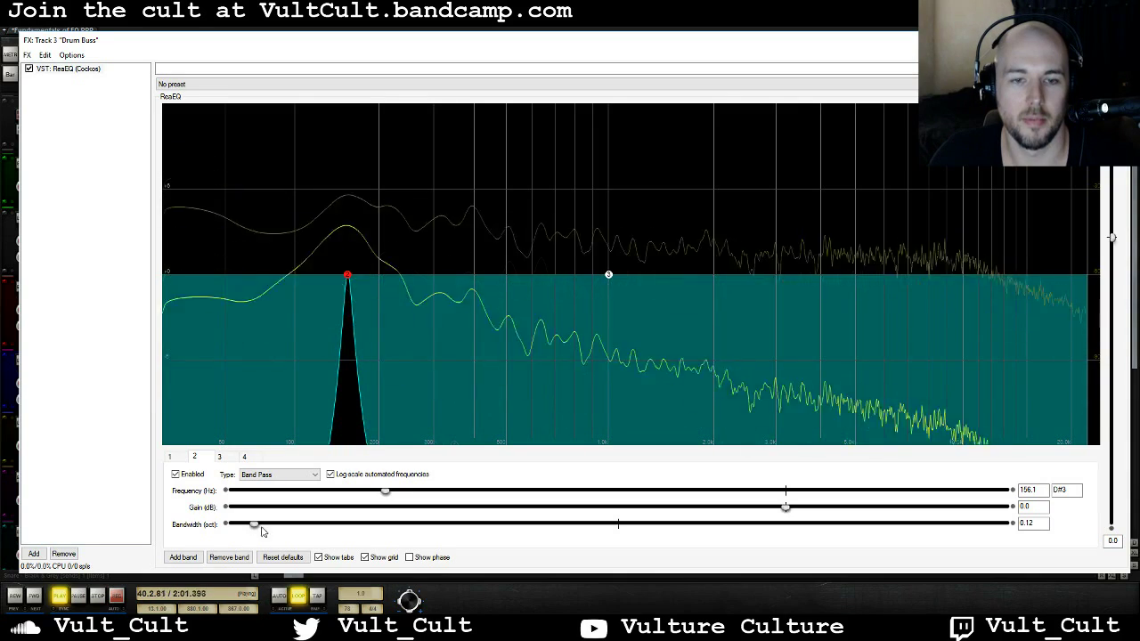
drag(255, 528, 284, 529)
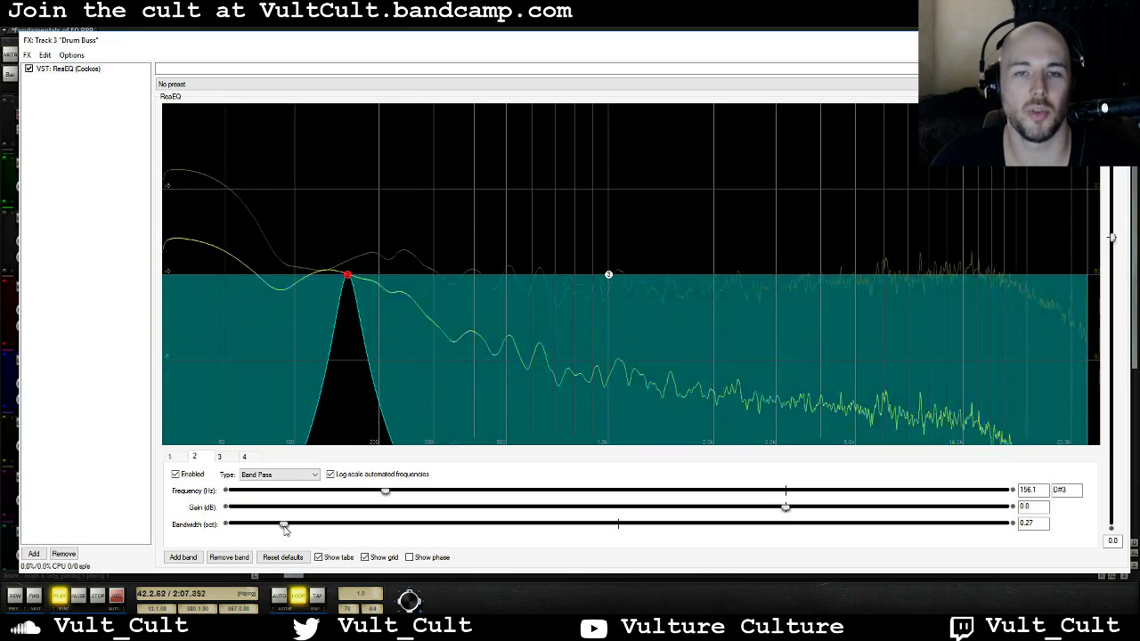
drag(284, 529, 616, 529)
Bypass band 2 briefly to hear the dry drums, then switch it to a Notch filter
click(278, 474)
click(175, 474)
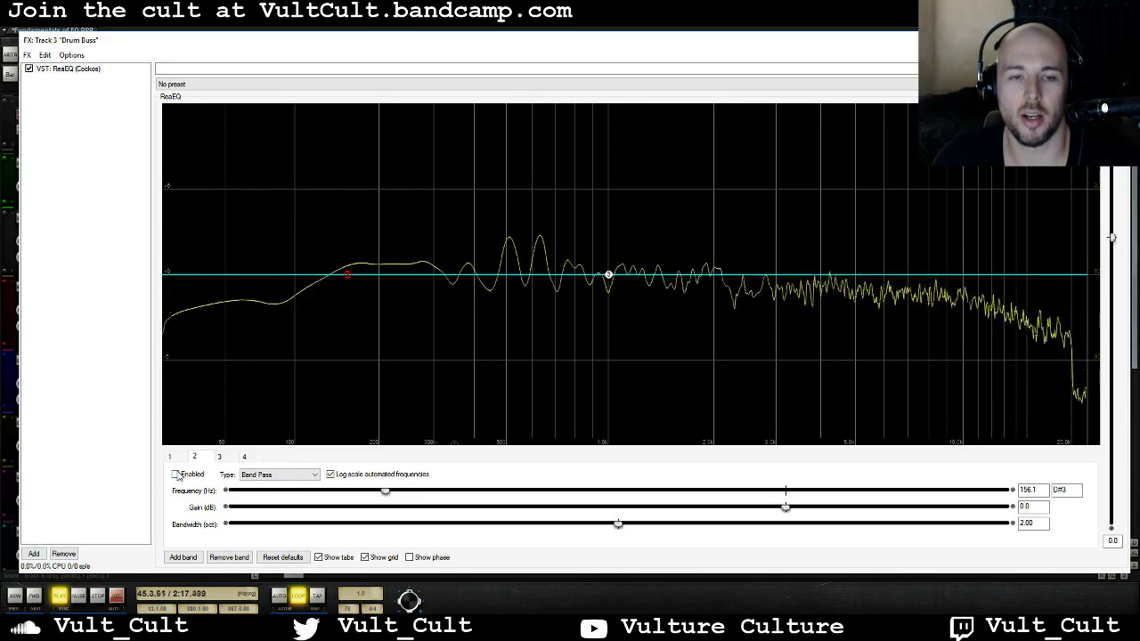
click(175, 475)
click(279, 474)
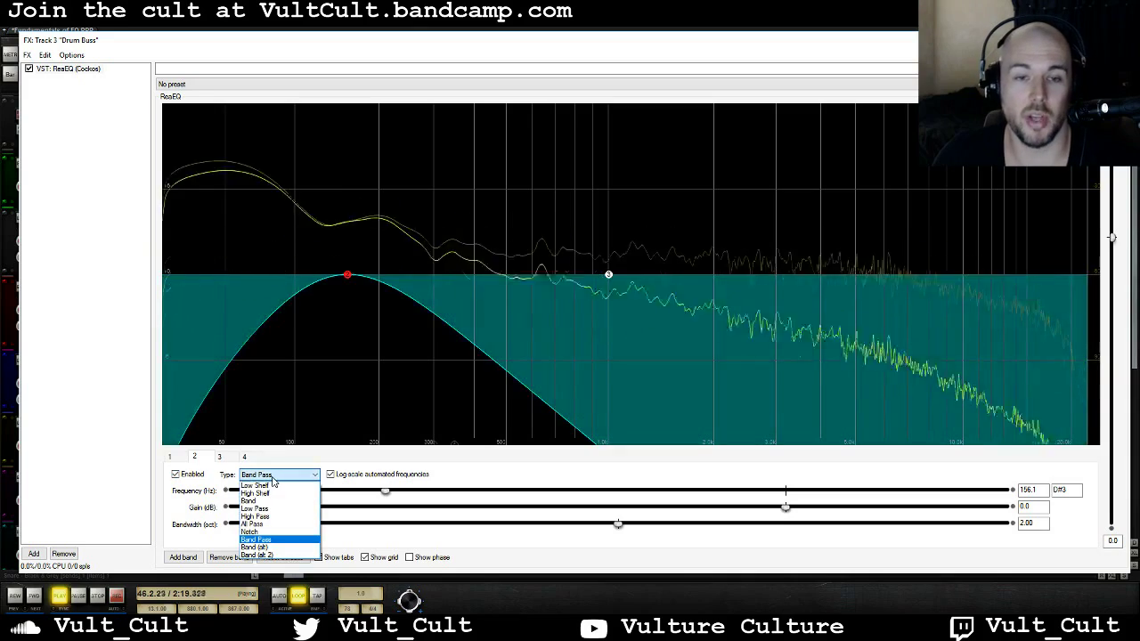
click(295, 532)
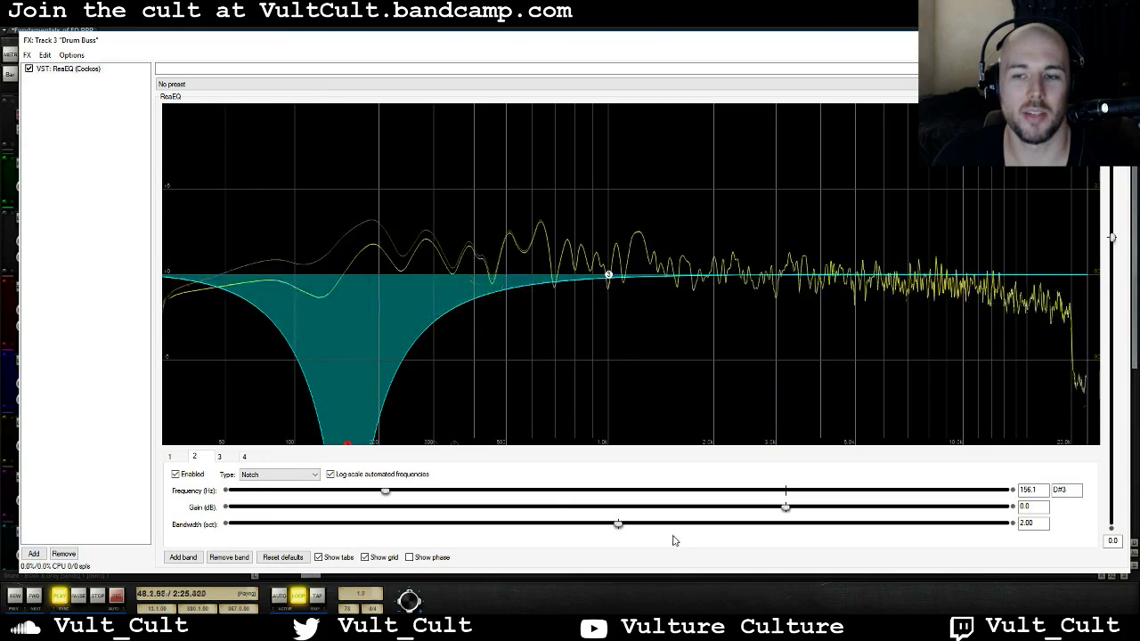
Place the notch at about 626 Hz with a narrow 0.11-octave bandwidth
drag(388, 496, 805, 535)
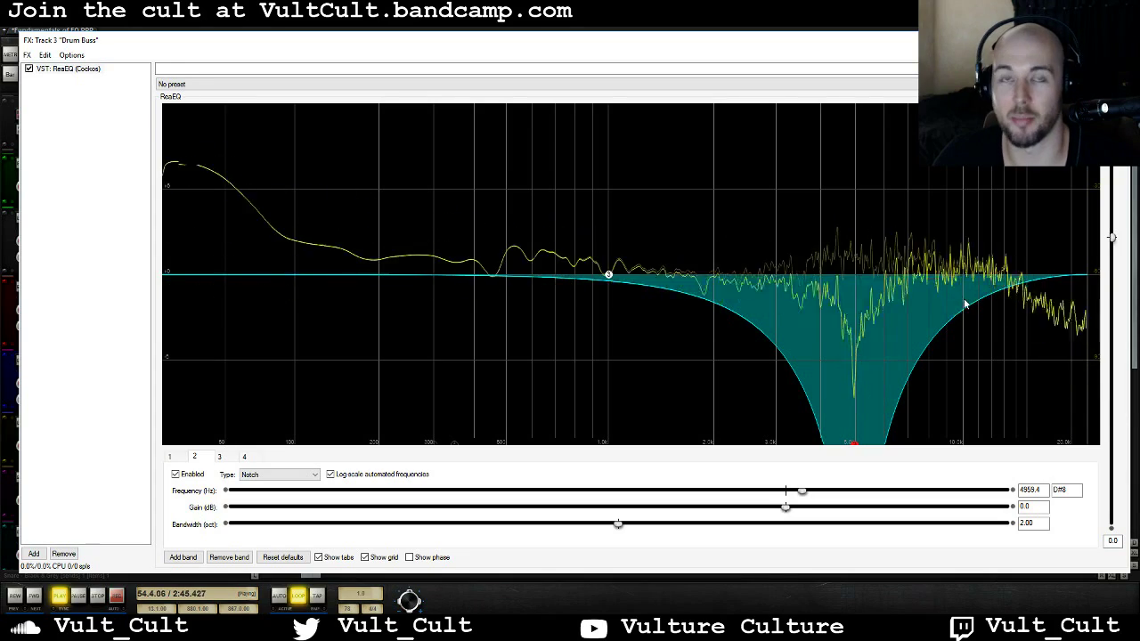
drag(618, 526, 248, 566)
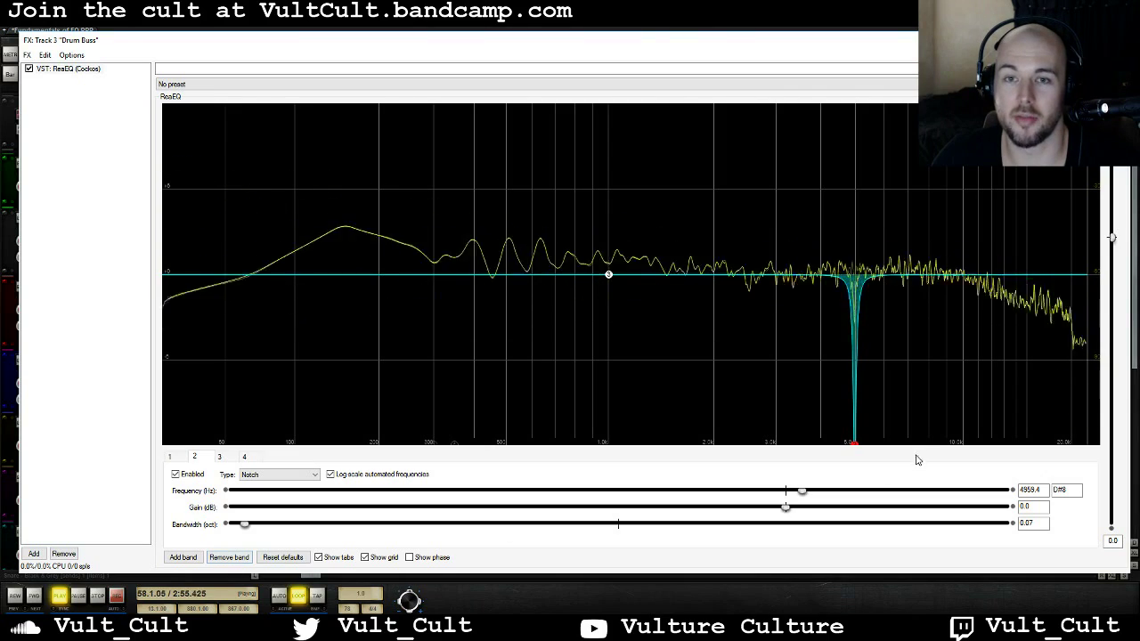
drag(855, 451, 537, 466)
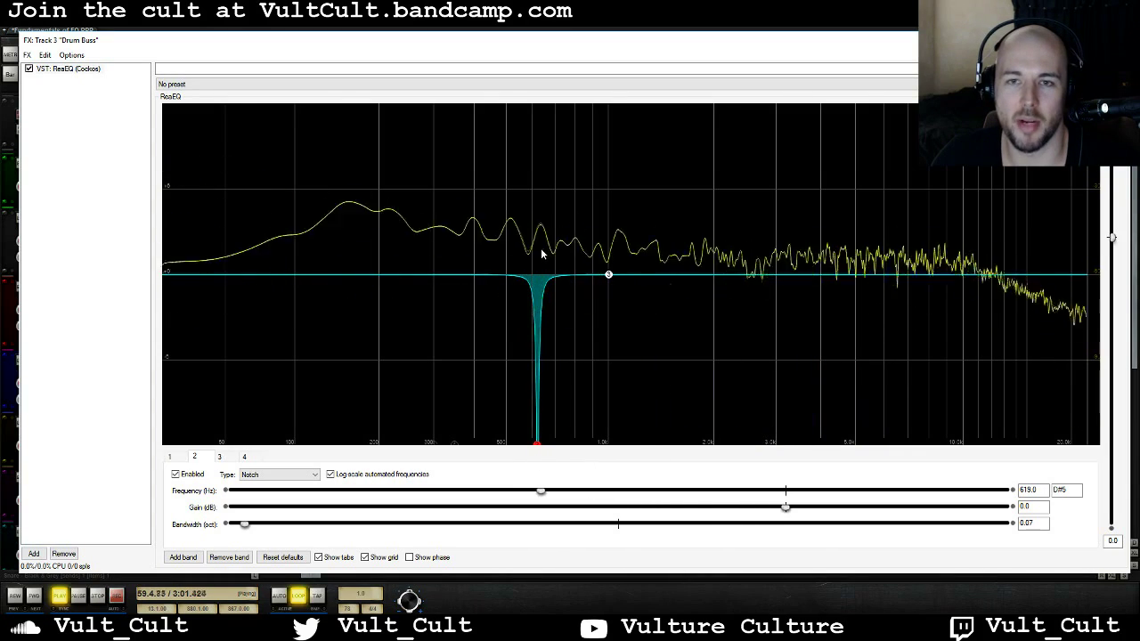
drag(537, 443, 540, 444)
drag(258, 529, 267, 529)
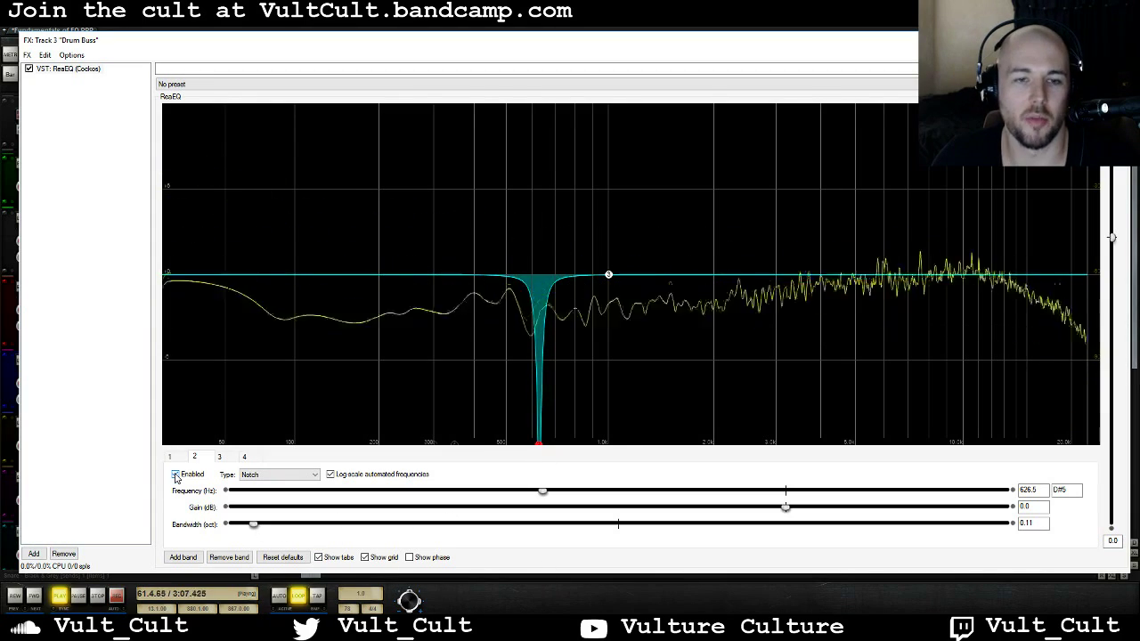
A/B the notch, move it down to 49.4 Hz, and reset its bandwidth to 2.00 octaves
click(176, 477)
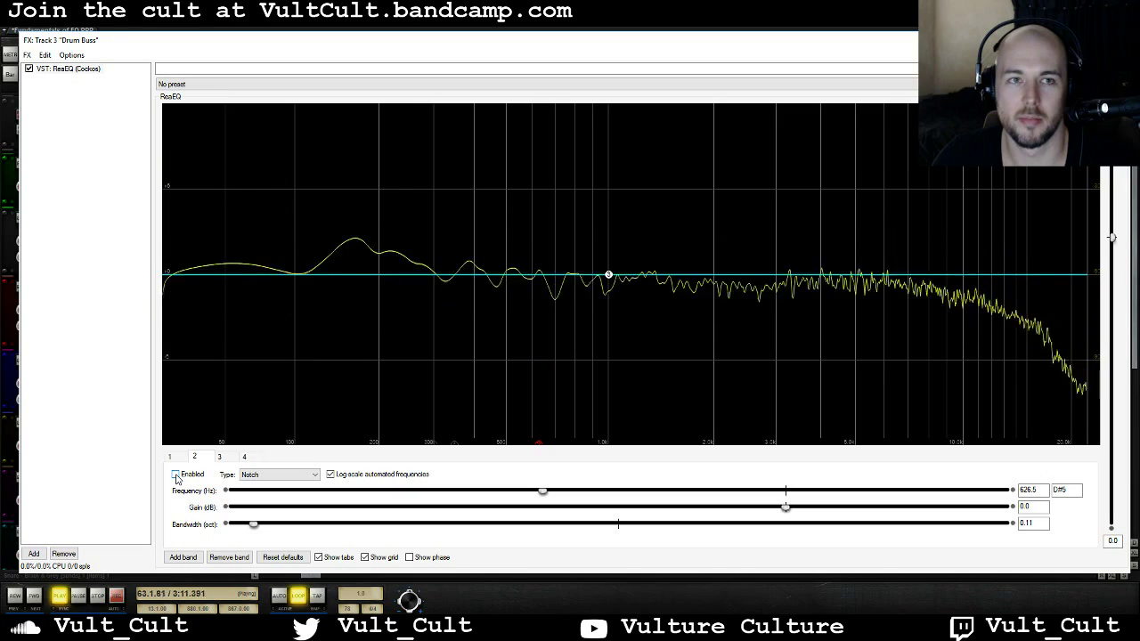
click(176, 476)
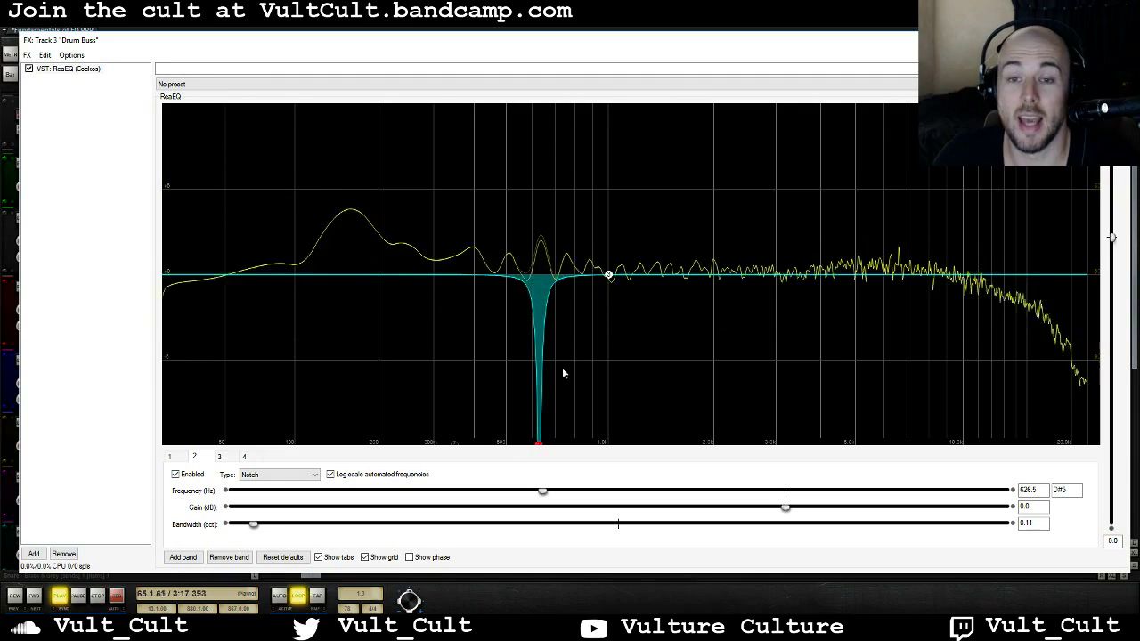
drag(538, 443, 224, 456)
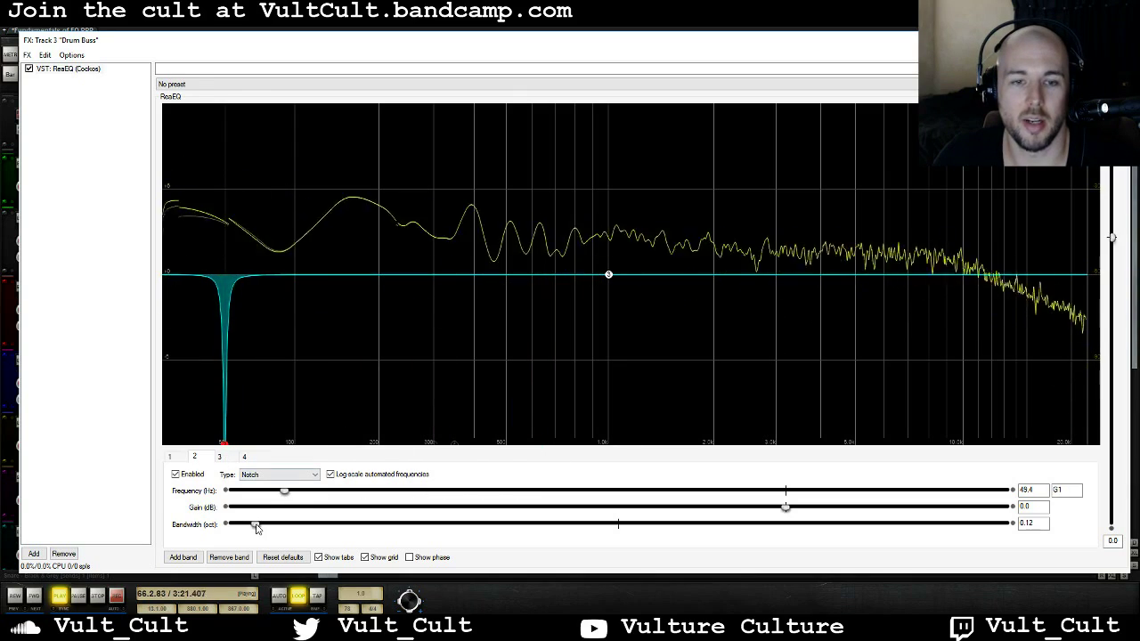
drag(255, 526, 360, 544)
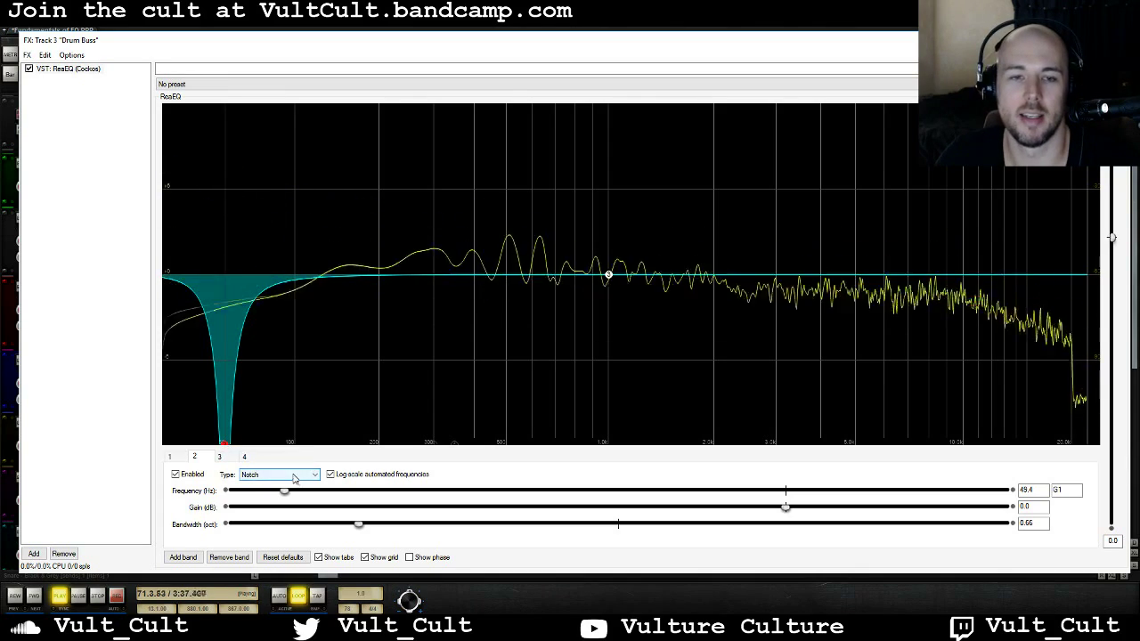
double_click(355, 525)
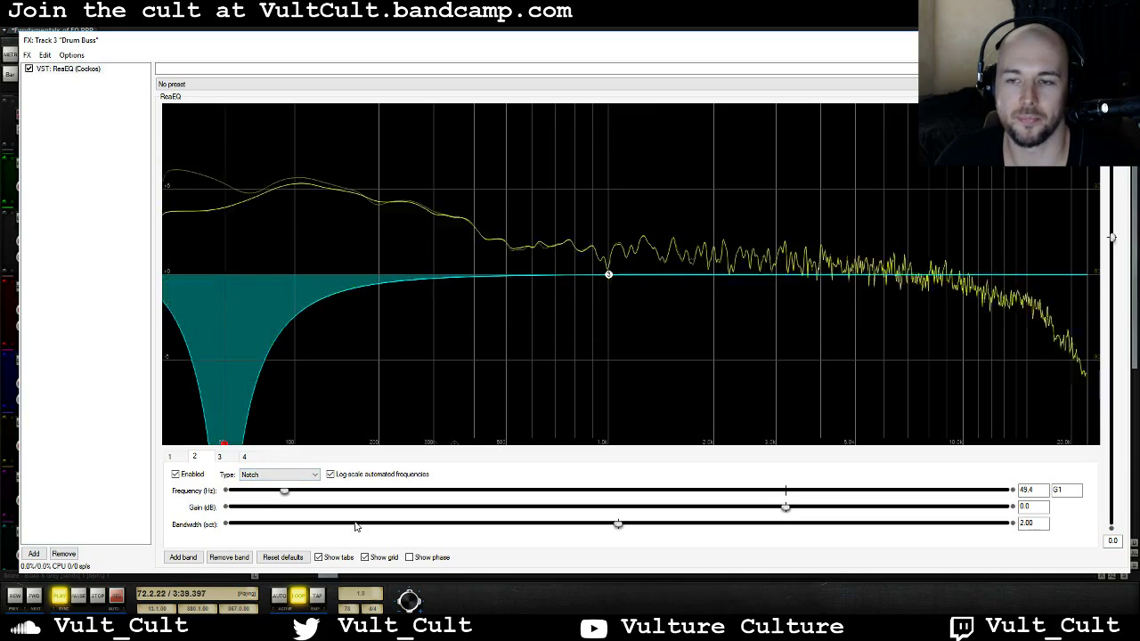
Reset band 2's frequency, make it an All Pass filter, and sweep it to about 656 Hz
double_click(283, 490)
click(279, 476)
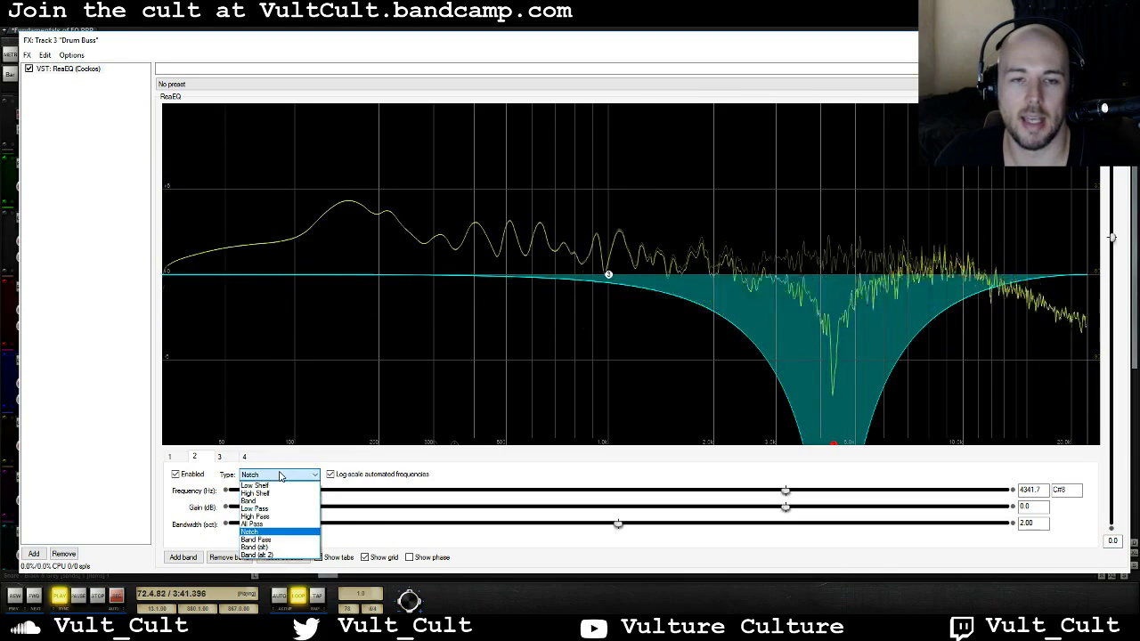
click(273, 518)
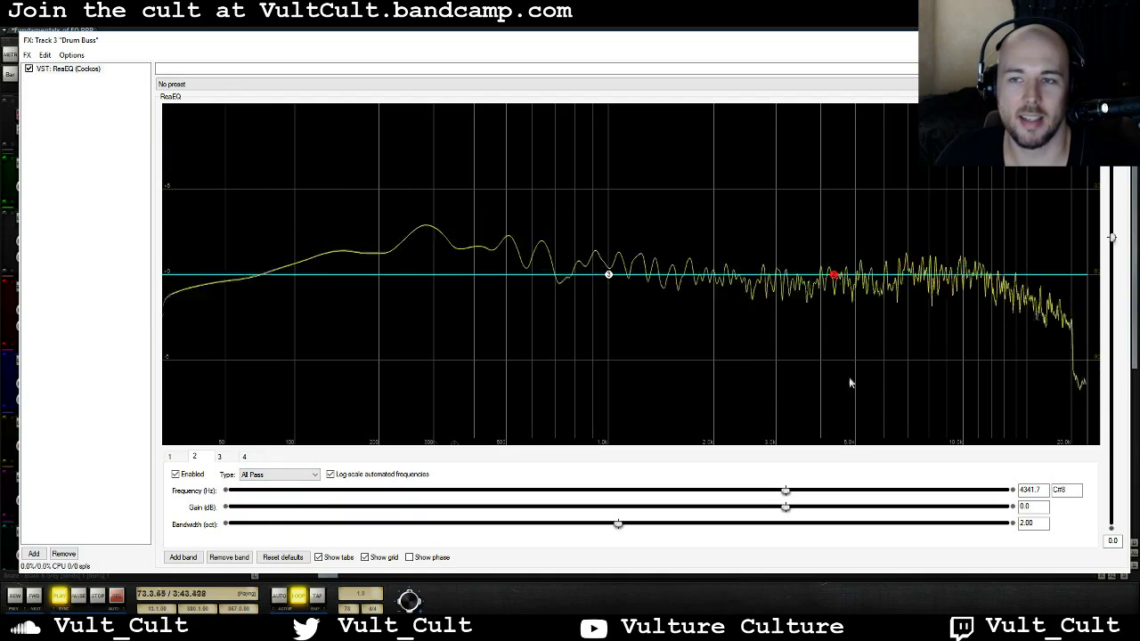
mouse_move(834, 278)
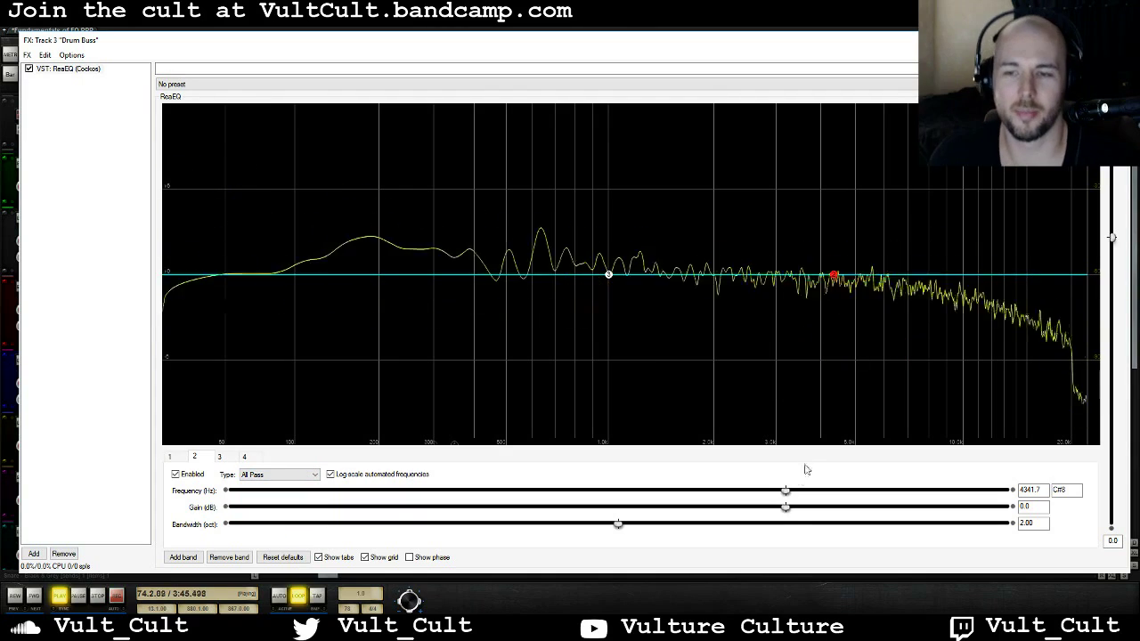
drag(785, 491, 454, 491)
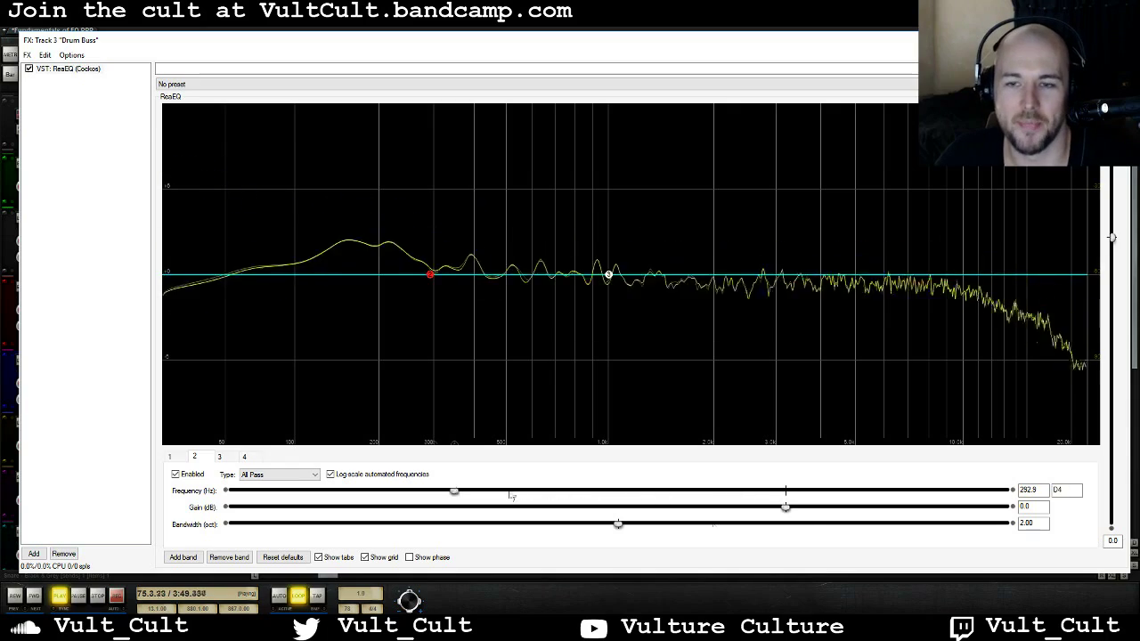
Sweep the all-pass frequency between about 293 Hz and 3111 Hz while watching the spectrum
drag(785, 507, 346, 461)
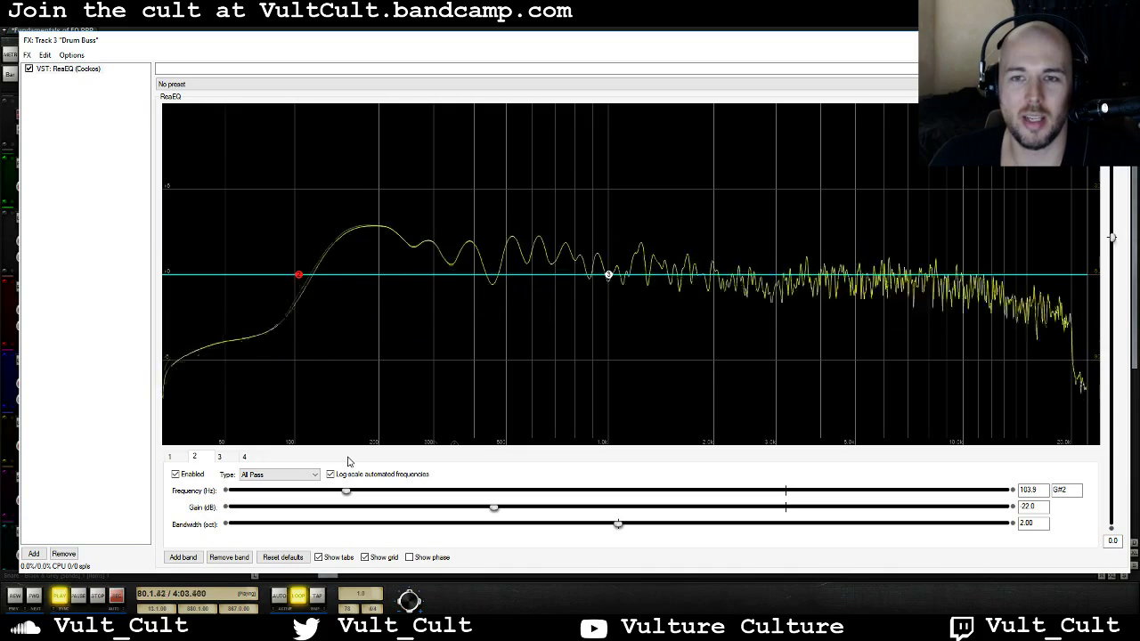
drag(343, 492, 352, 492)
drag(672, 528, 742, 524)
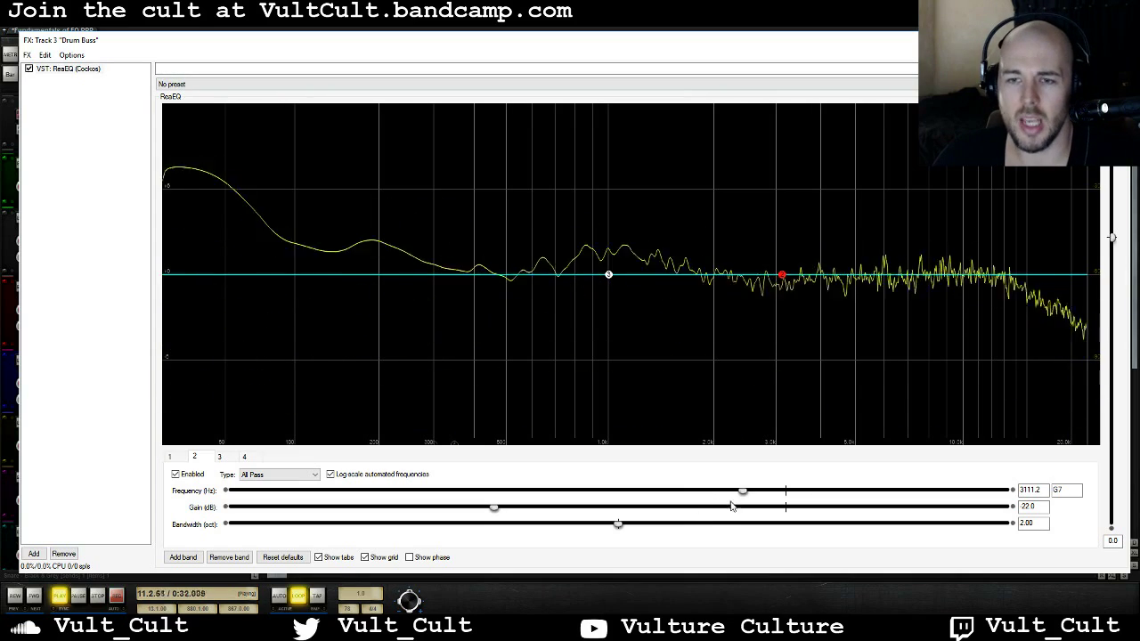
drag(743, 491, 738, 493)
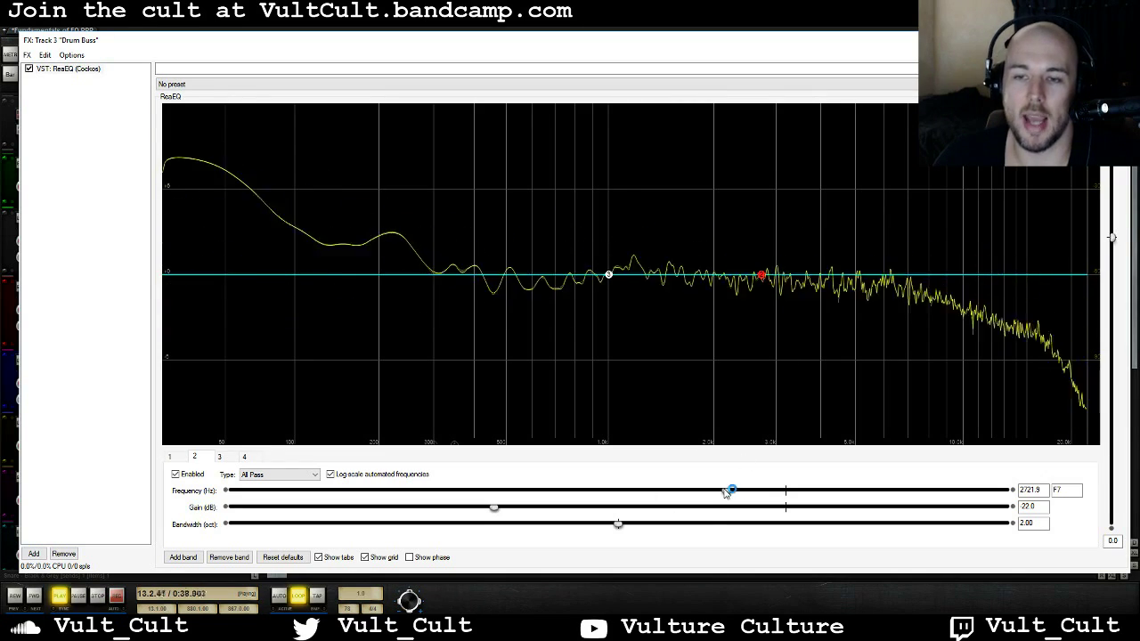
drag(687, 494, 532, 487)
drag(421, 488, 452, 488)
drag(533, 488, 575, 493)
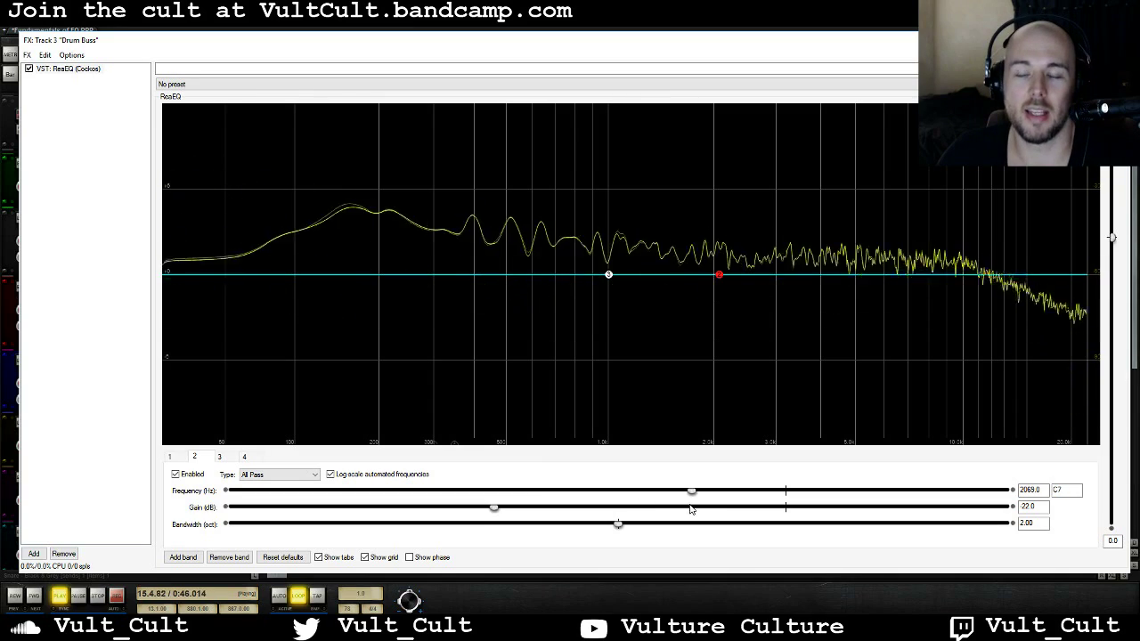